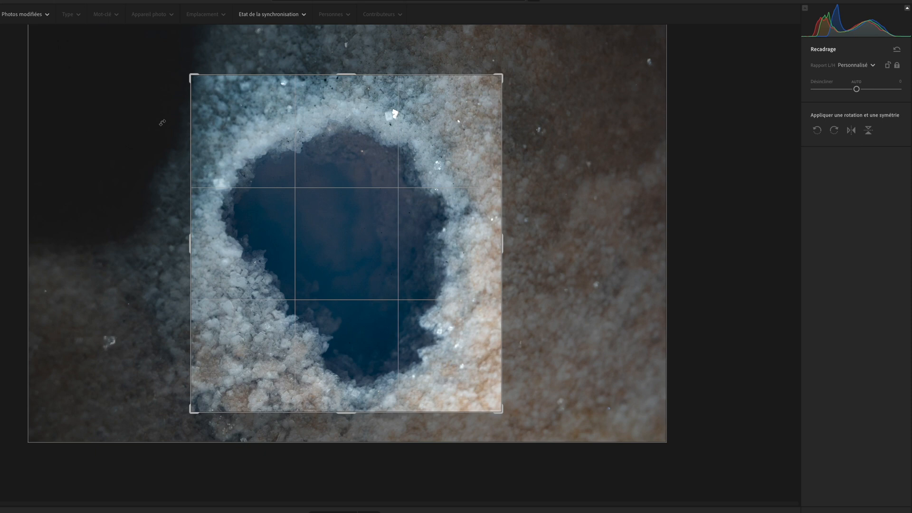
Apply the custom crop around the blue pool and set the photo's Saturation to +7.
key(Return)
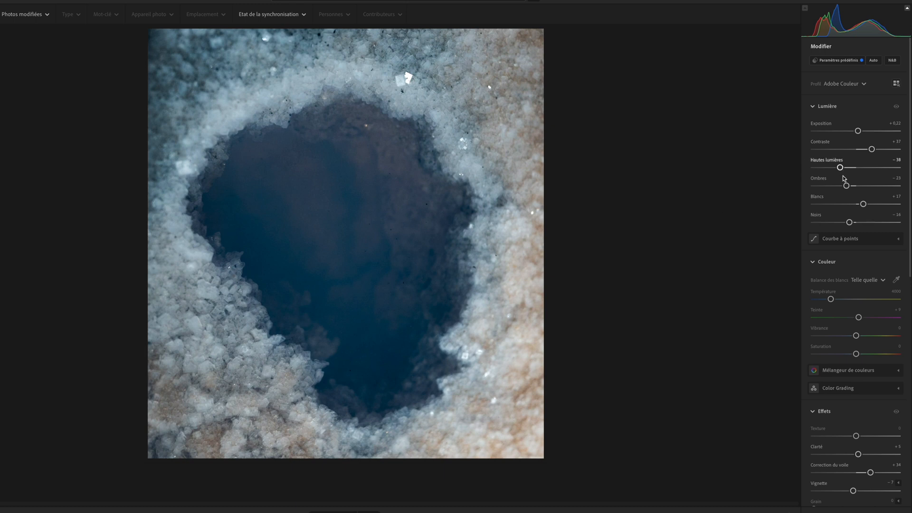
scroll(851, 179, down, 3)
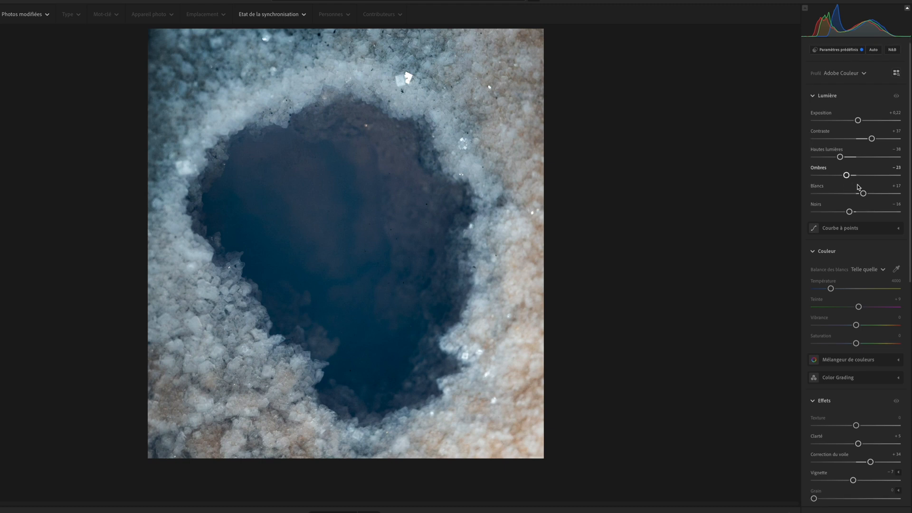
drag(856, 232, 859, 233)
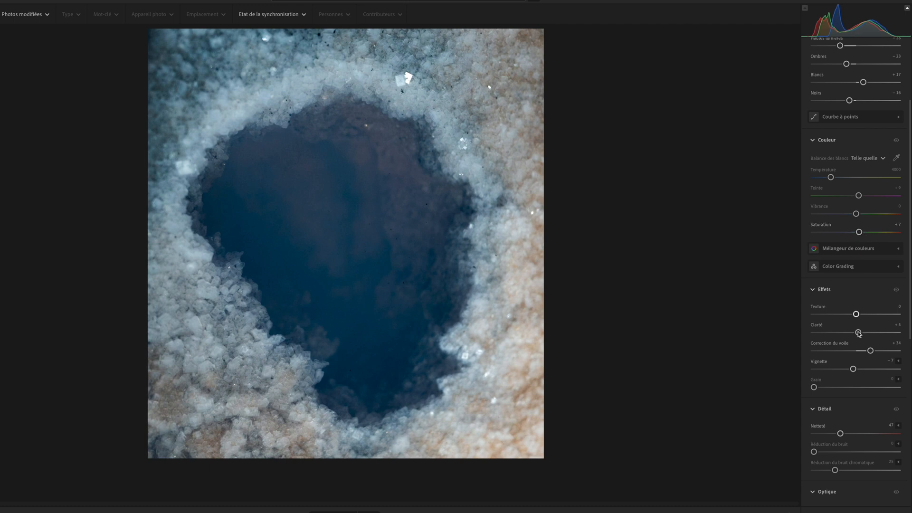
Review the photo's light, colour, effects, detail, optics and geometry settings from beginning to end.
scroll(843, 342, down, 2)
scroll(852, 348, down, 3)
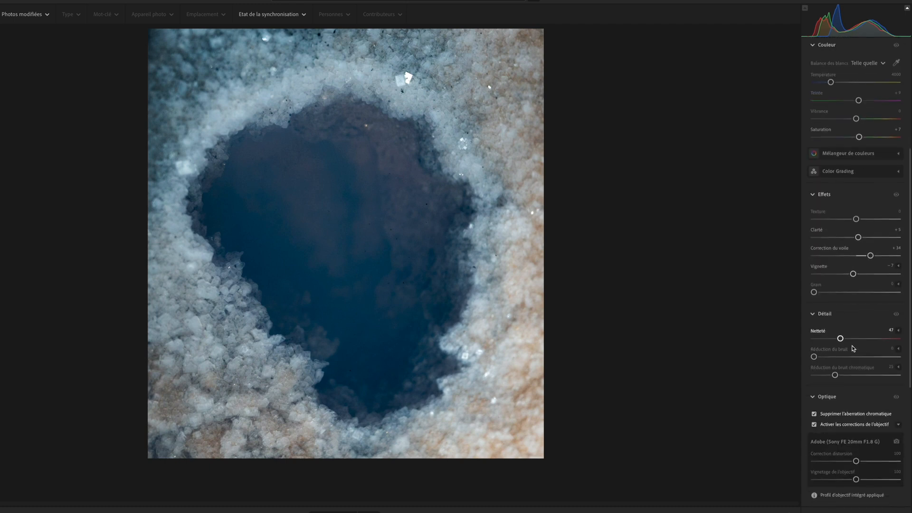
scroll(841, 328, down, 1)
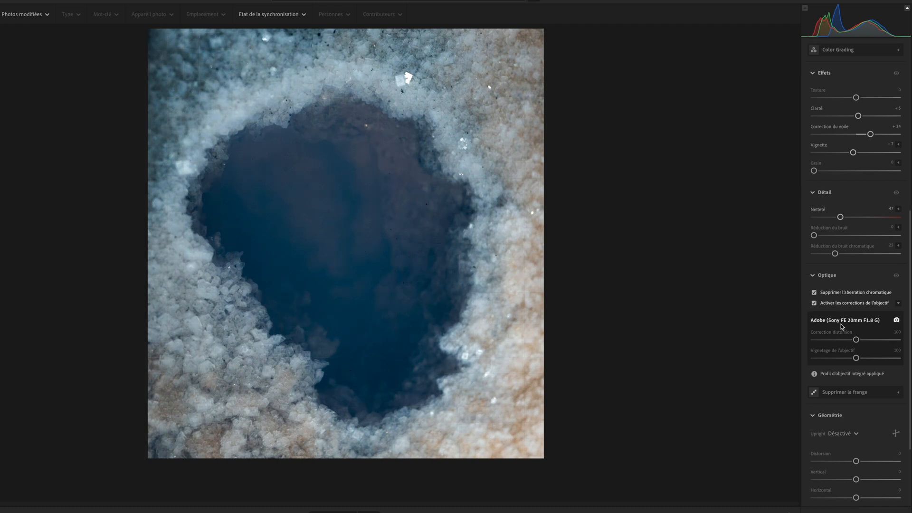
scroll(842, 326, down, 1)
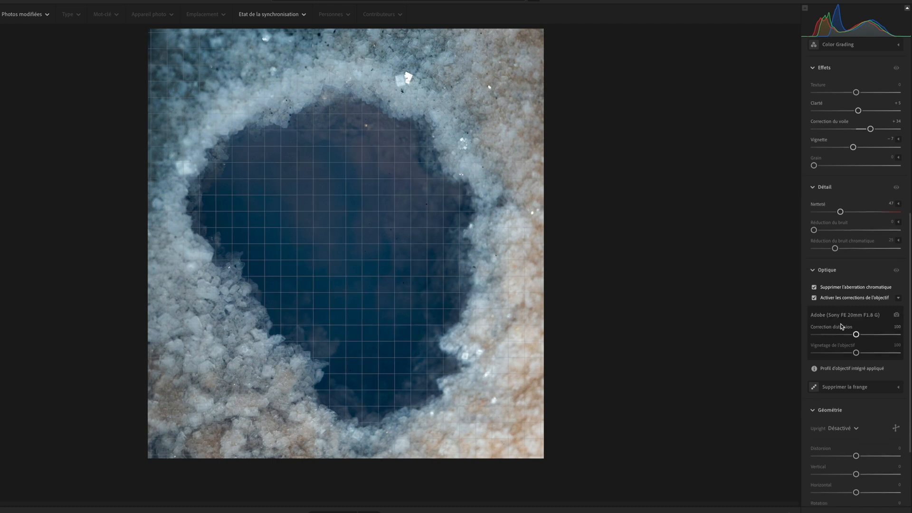
scroll(842, 327, down, 3)
scroll(841, 326, up, 12)
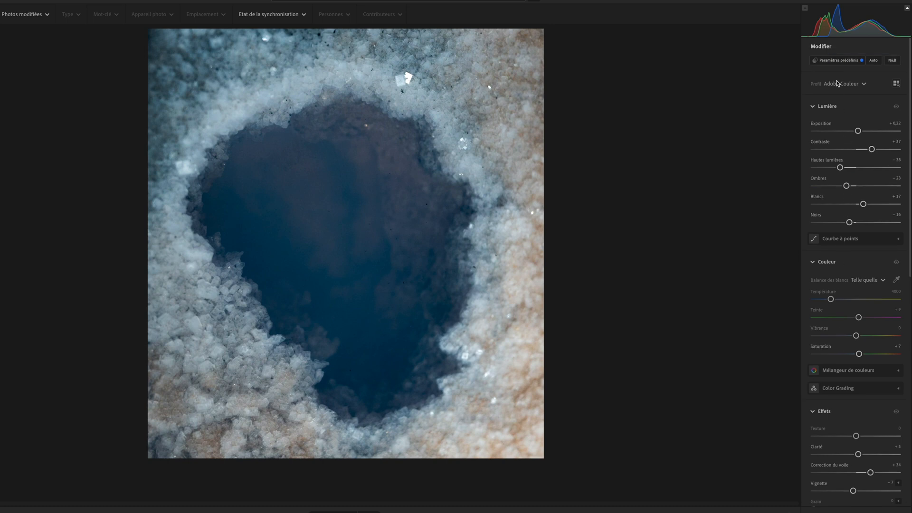
mouse_move(844, 61)
scroll(845, 158, down, 1)
scroll(845, 158, down, 5)
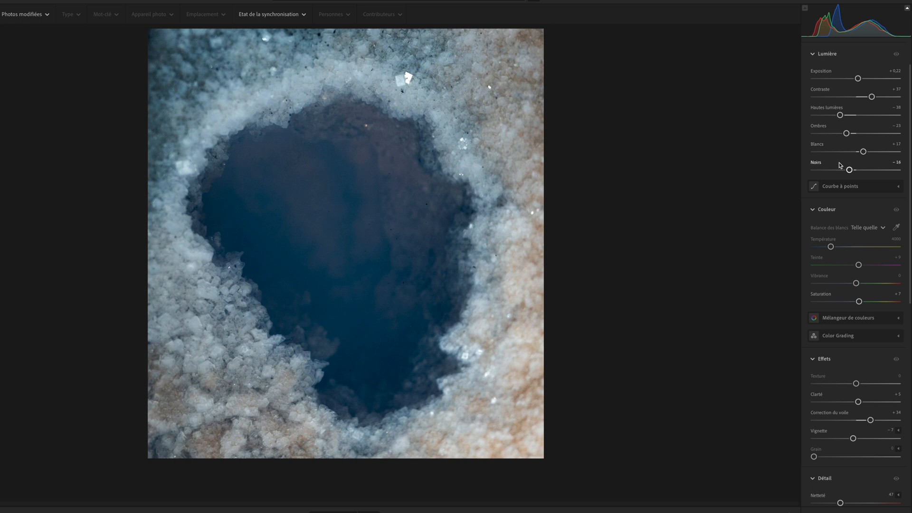
scroll(857, 163, down, 1)
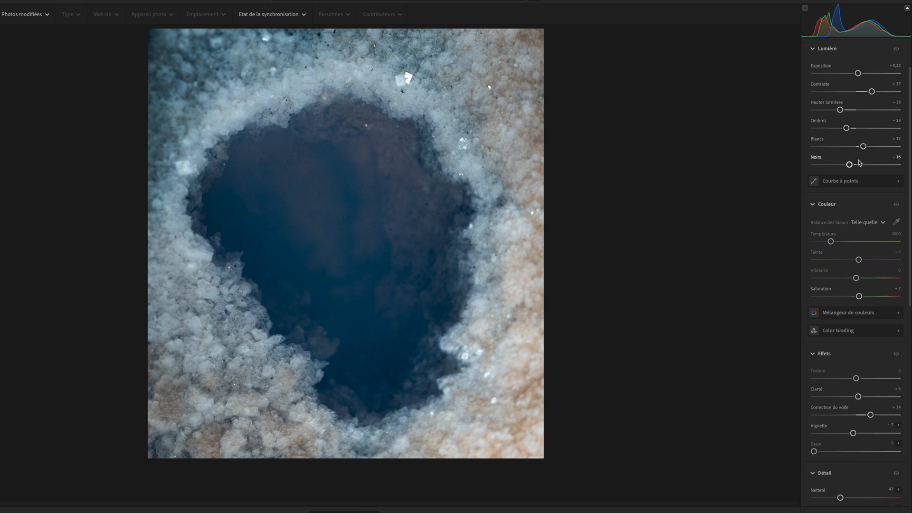
scroll(861, 181, down, 8)
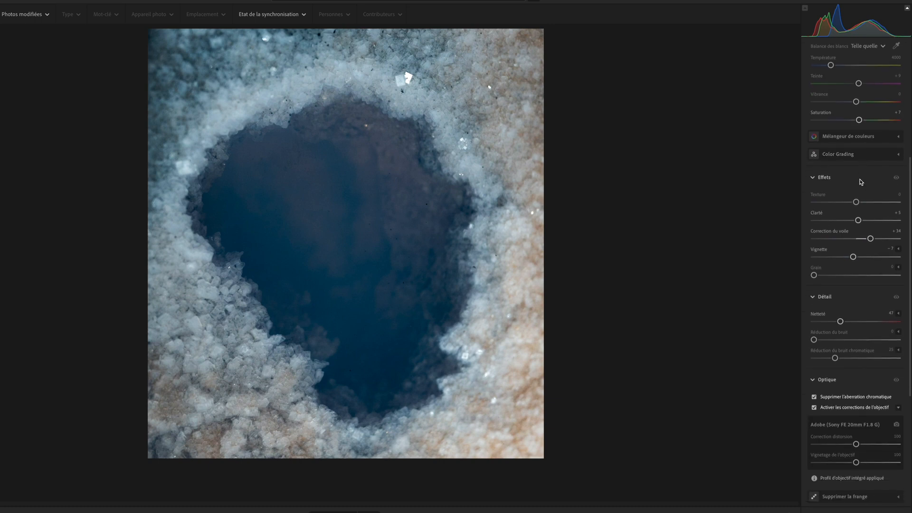
scroll(859, 176, up, 10)
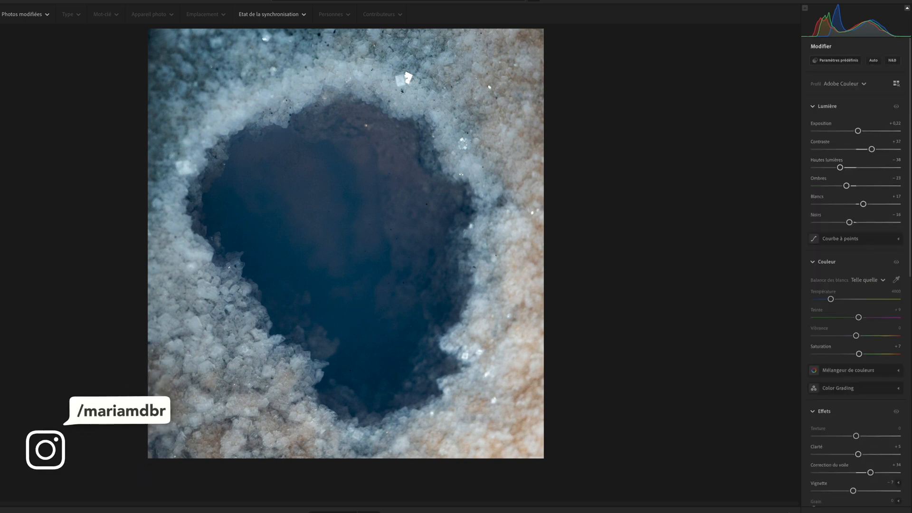
Look at the additional edit options and display the photo's file information.
click(911, 200)
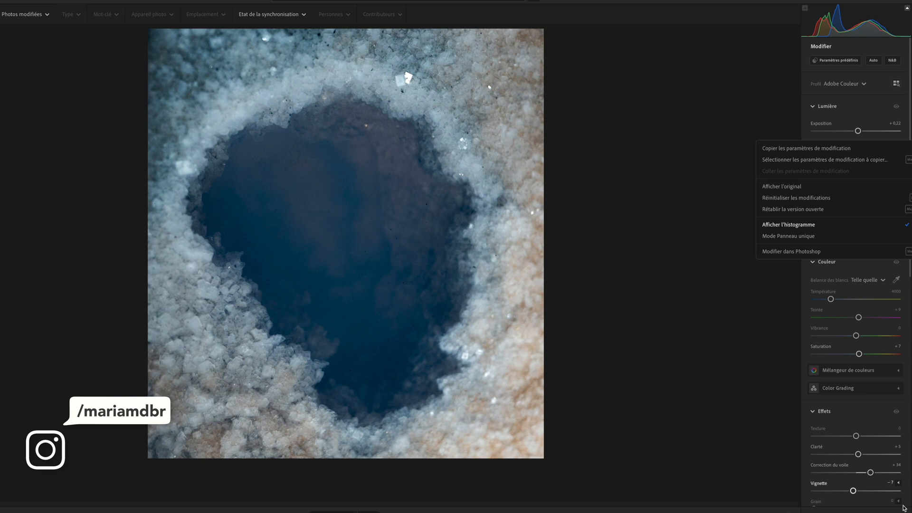
click(911, 489)
click(911, 489)
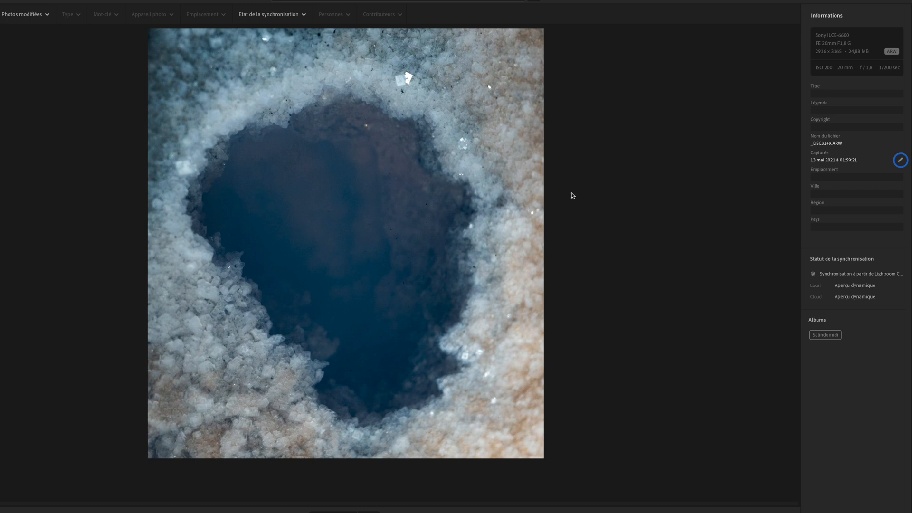
Reopen the crop of the blue pool photo and set its aspect ratio to 11 x 8,5.
key(c)
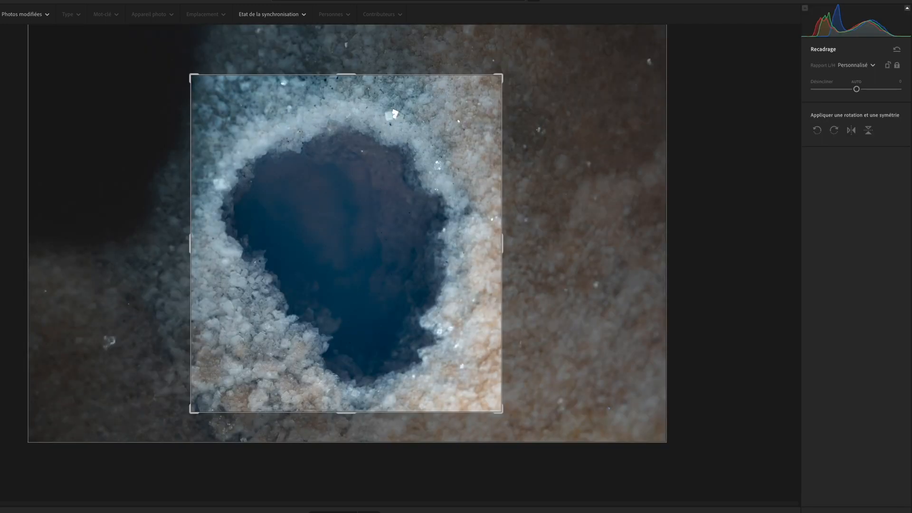
click(865, 66)
click(857, 186)
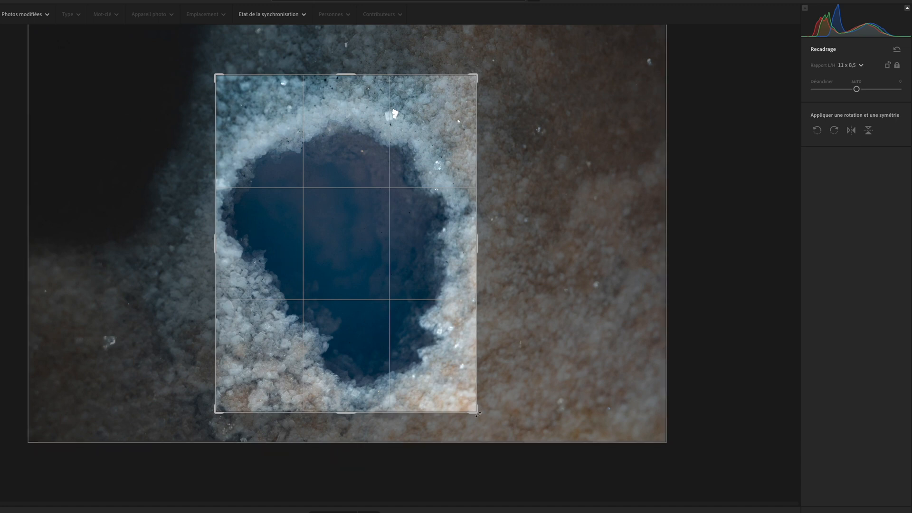
Try a landscape crop around the blue pool, resizing the frame and shifting the image inside it.
drag(484, 419, 555, 446)
drag(390, 321, 394, 256)
drag(134, 80, 172, 111)
drag(273, 185, 300, 204)
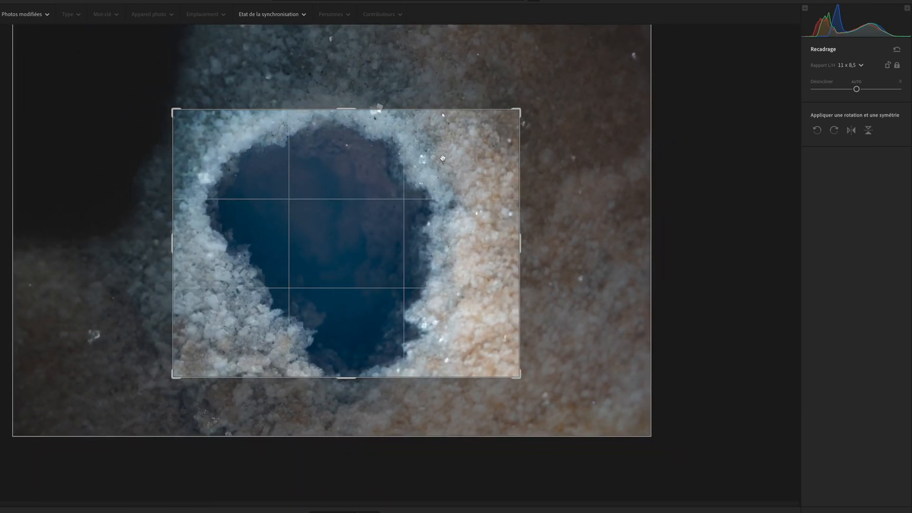
drag(517, 108, 525, 101)
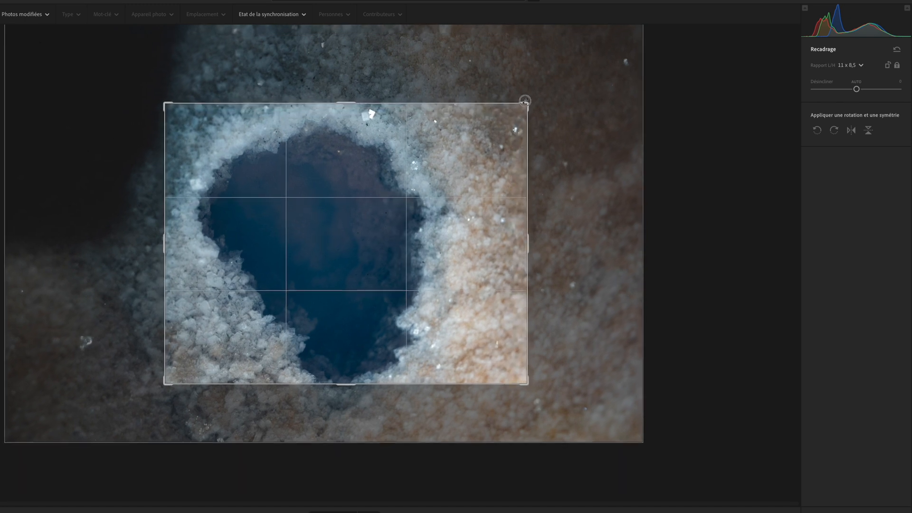
drag(425, 177, 423, 185)
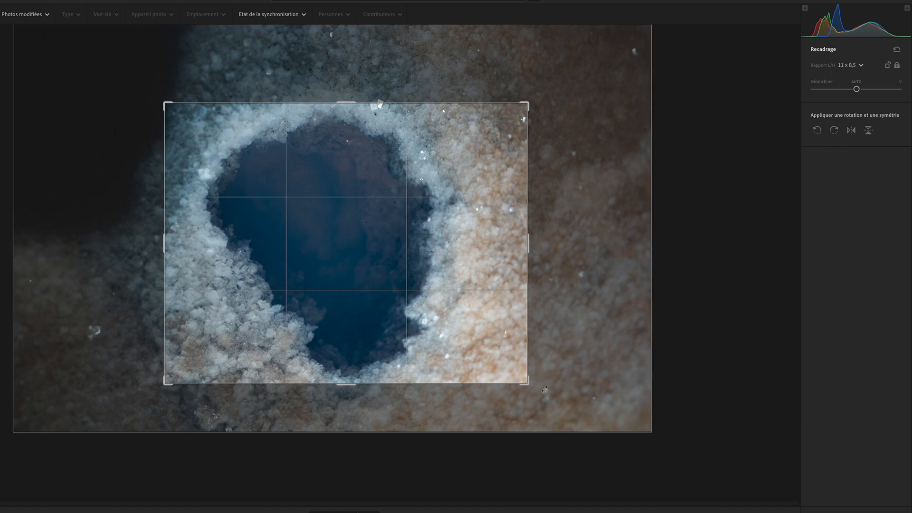
drag(528, 386, 542, 397)
drag(468, 346, 476, 348)
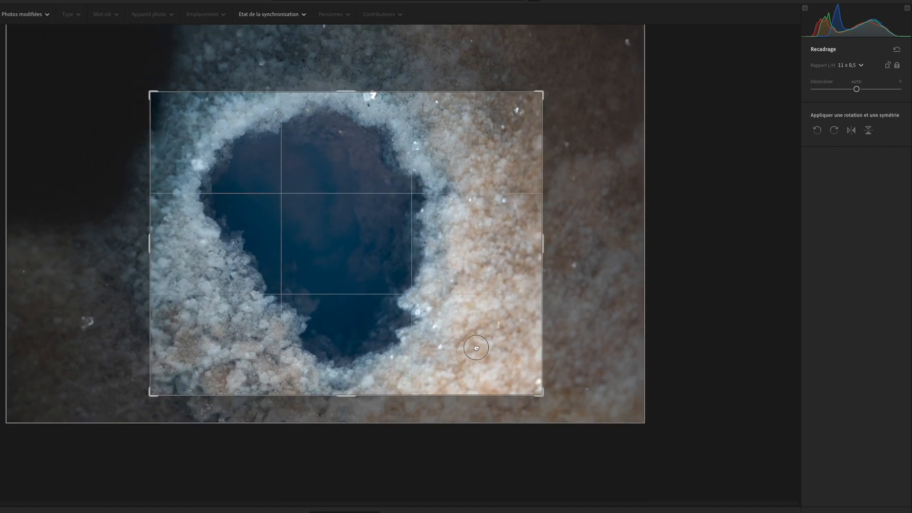
Turn the crop to portrait orientation, enlarge it around the whole blue pool, recentre the image and apply it.
drag(541, 394, 462, 364)
drag(393, 284, 368, 292)
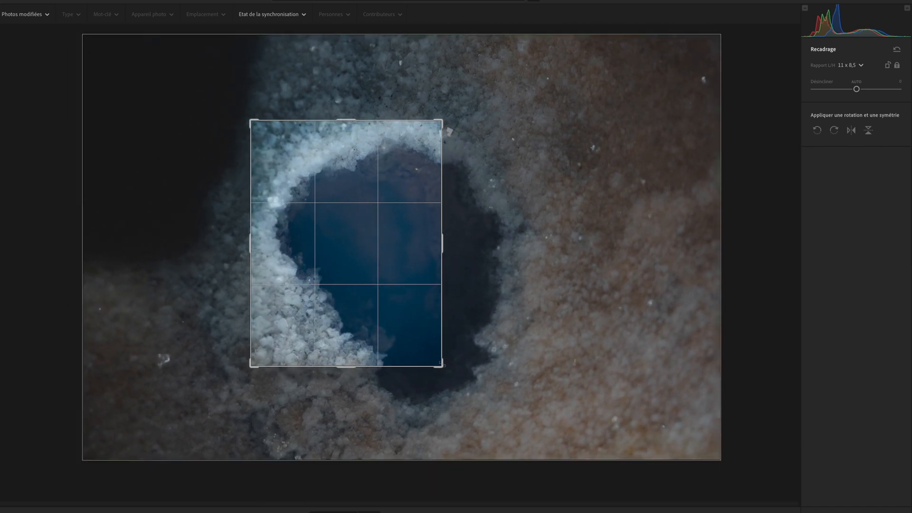
drag(399, 347, 510, 423)
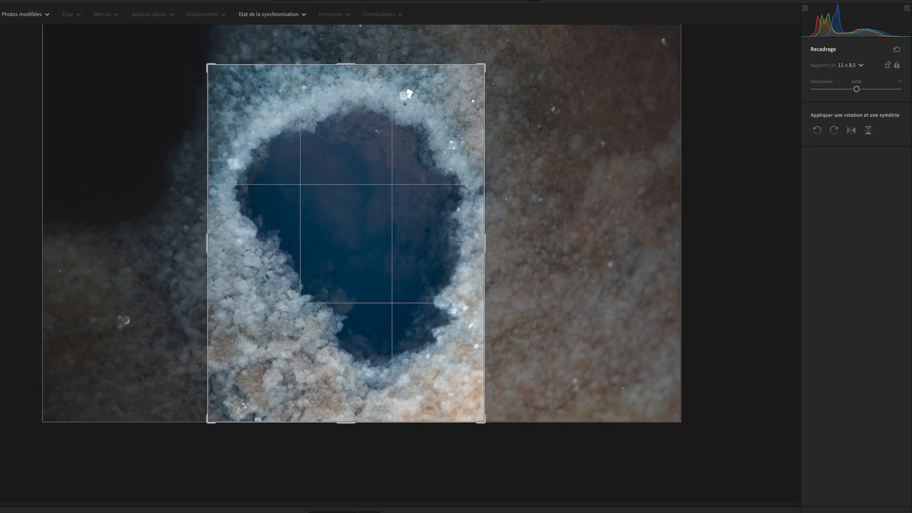
drag(415, 332, 407, 362)
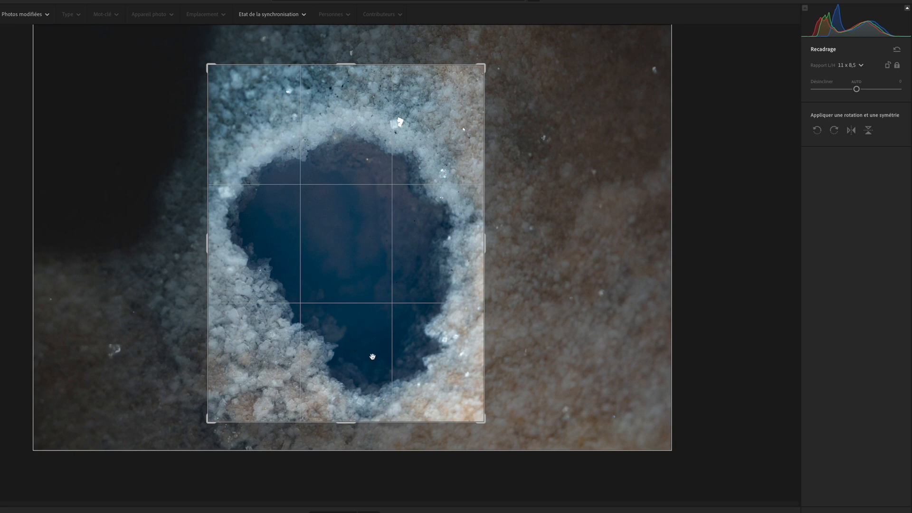
key(Return)
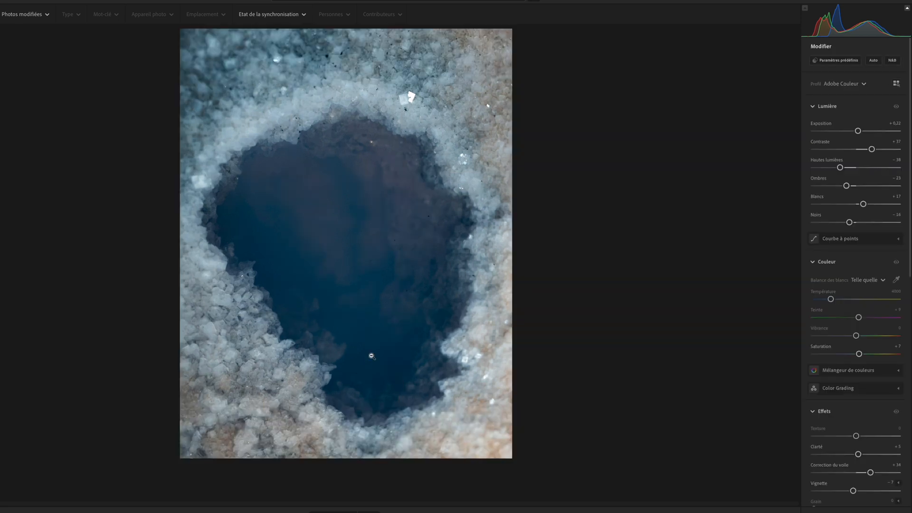
Reopen the portrait crop, widen it to include more salt crystals around the pool, reposition the image and apply it.
key(c)
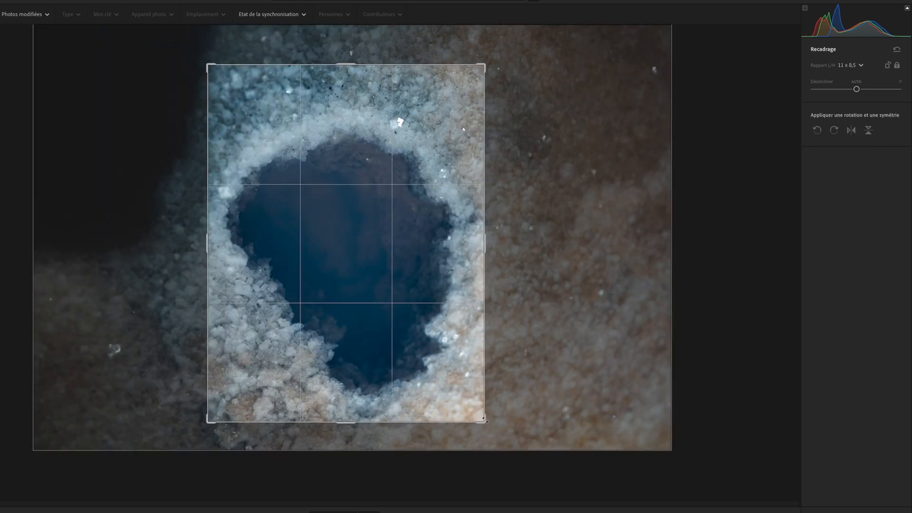
drag(484, 422, 501, 432)
drag(425, 374, 433, 391)
drag(492, 432, 534, 447)
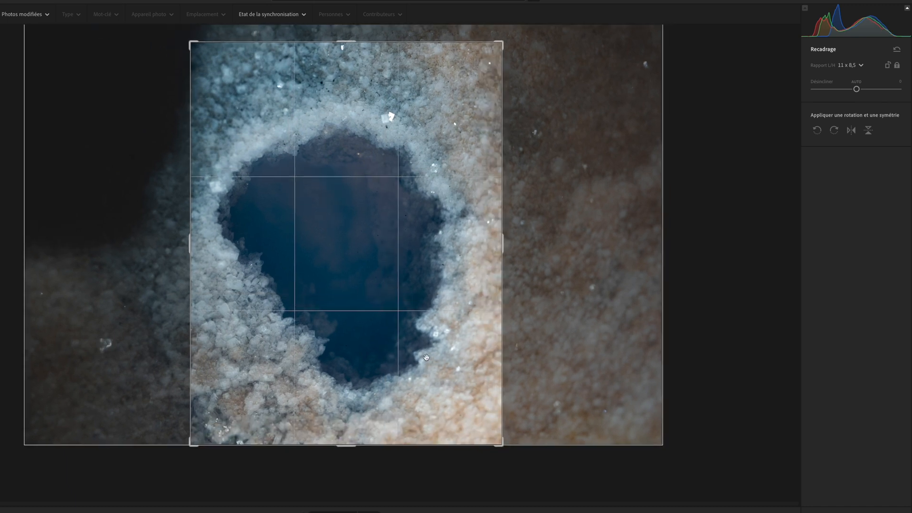
drag(426, 357, 429, 370)
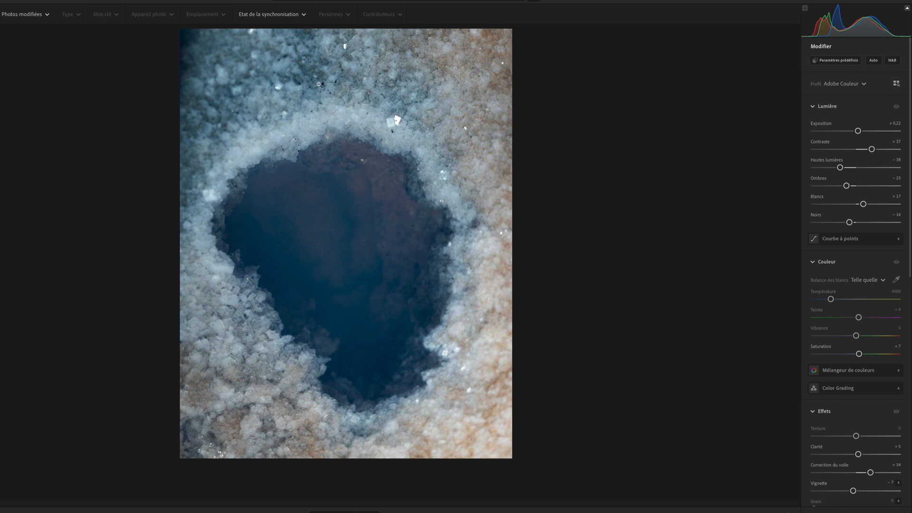
Reset the Dehaze effect (Correction du voile) to zero, and raise it to +30.
scroll(853, 386, down, 2)
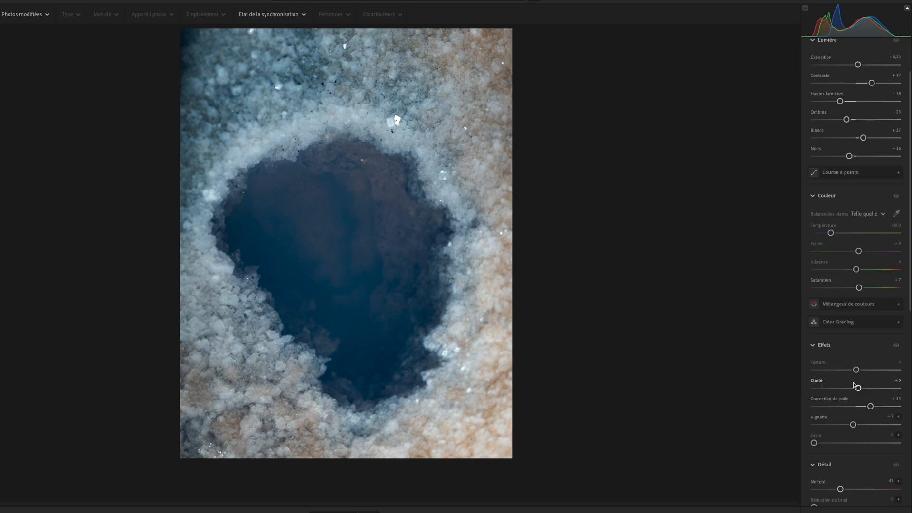
double_click(872, 406)
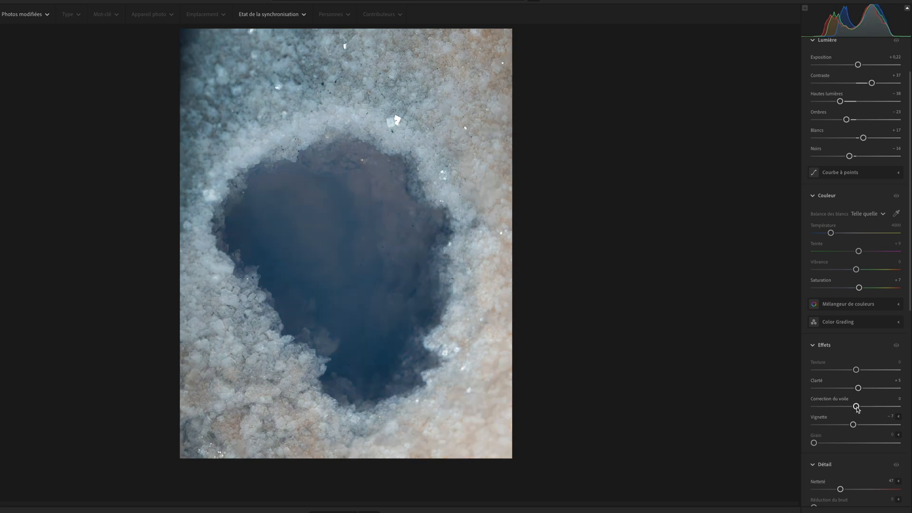
drag(856, 406, 870, 409)
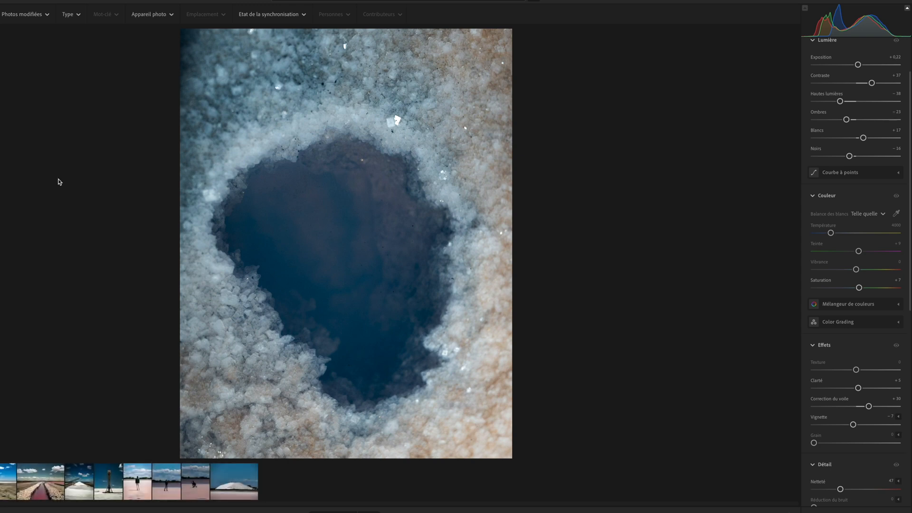
Browse the other edited salt flat photos one by one to compare their look and settings.
key(Right)
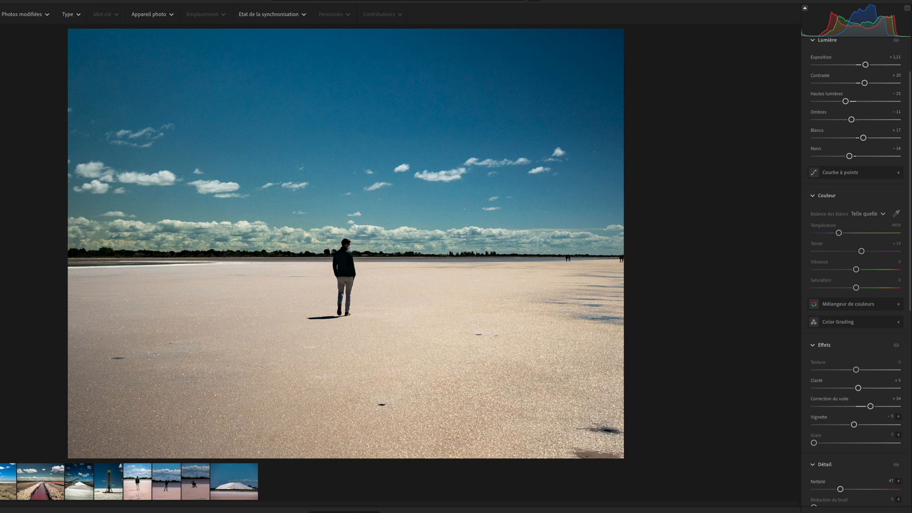
key(Right)
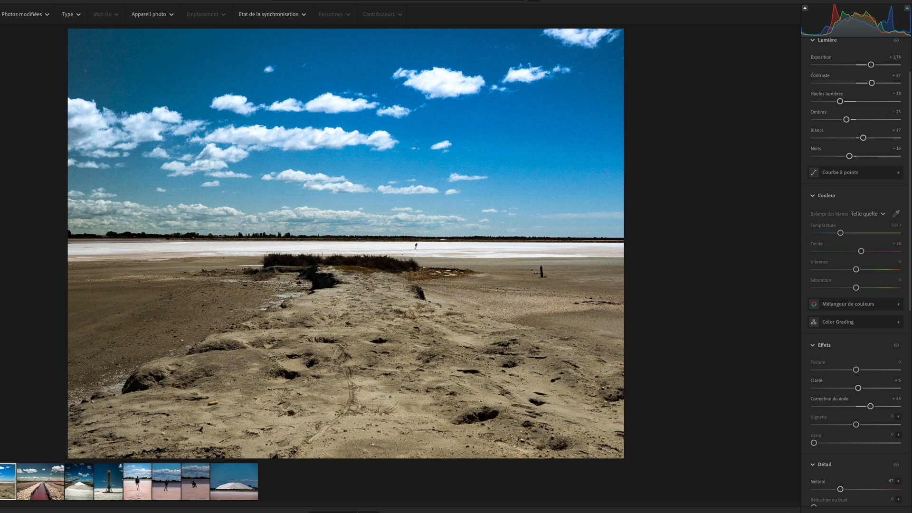
key(Right)
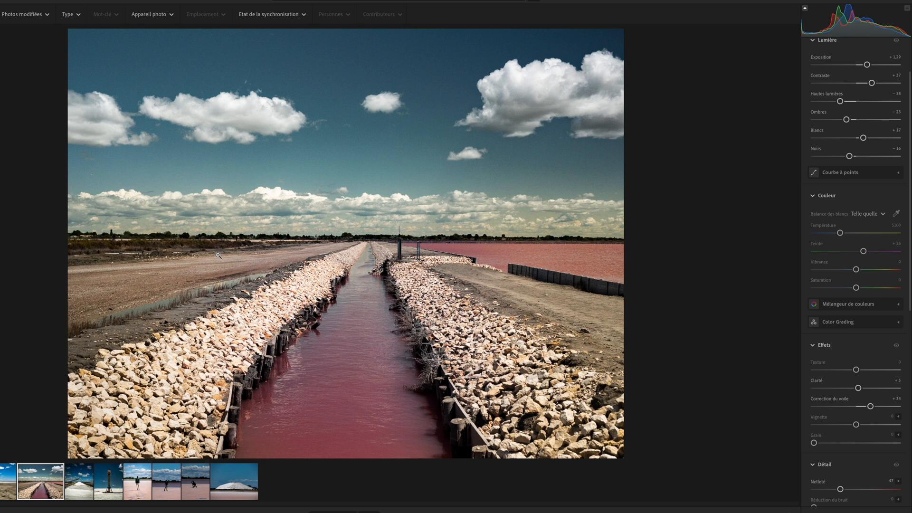
key(Right)
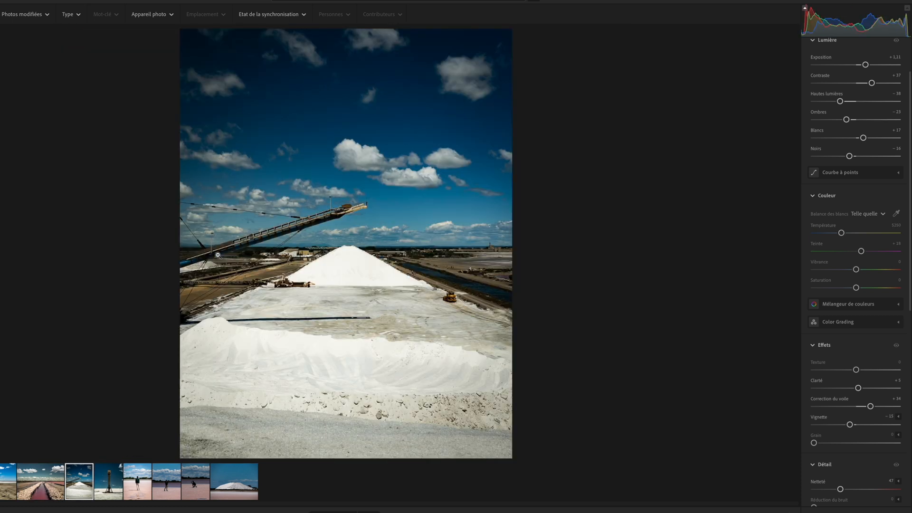
key(Right)
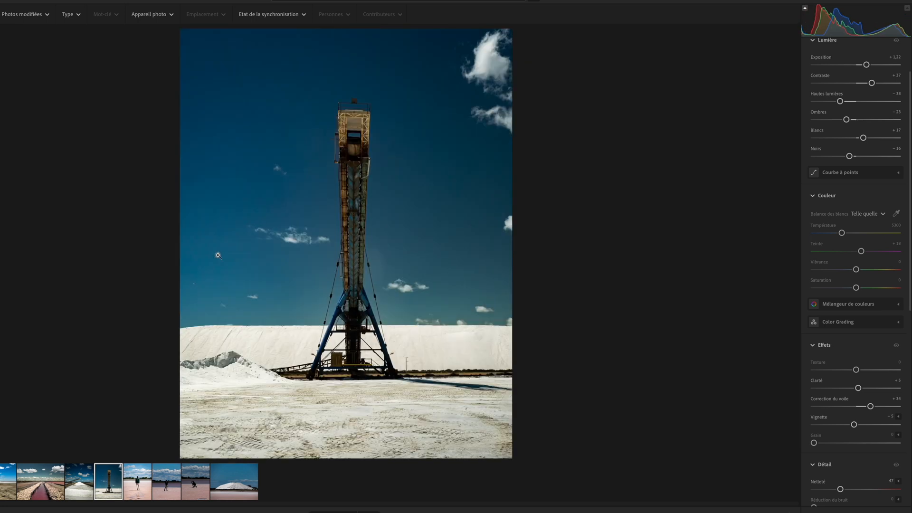
key(Right)
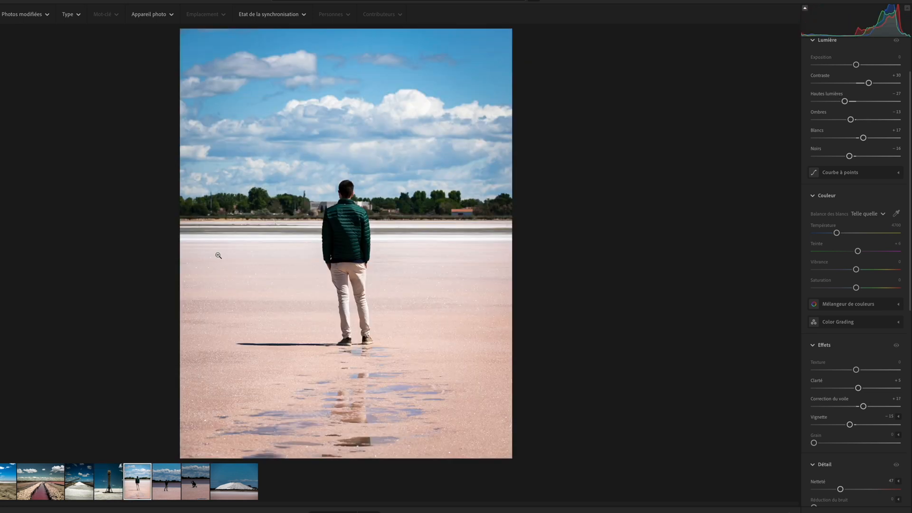
key(Right)
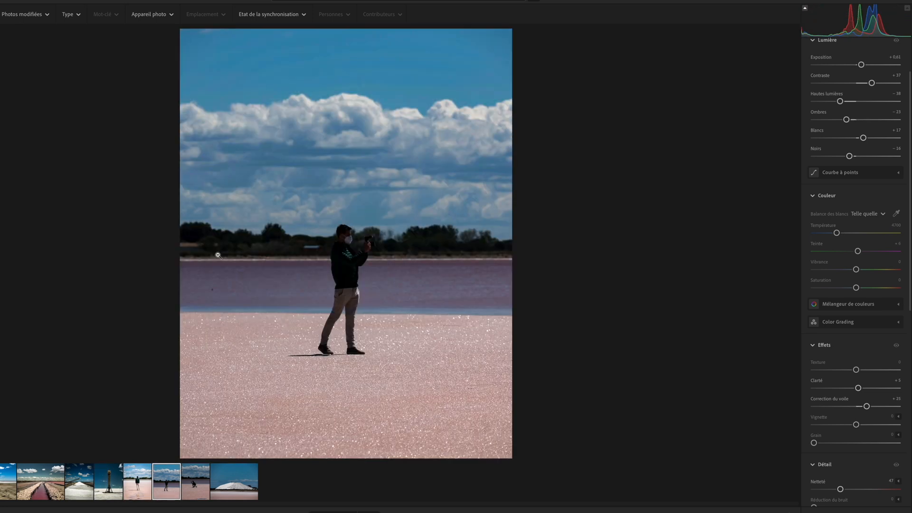
key(Right)
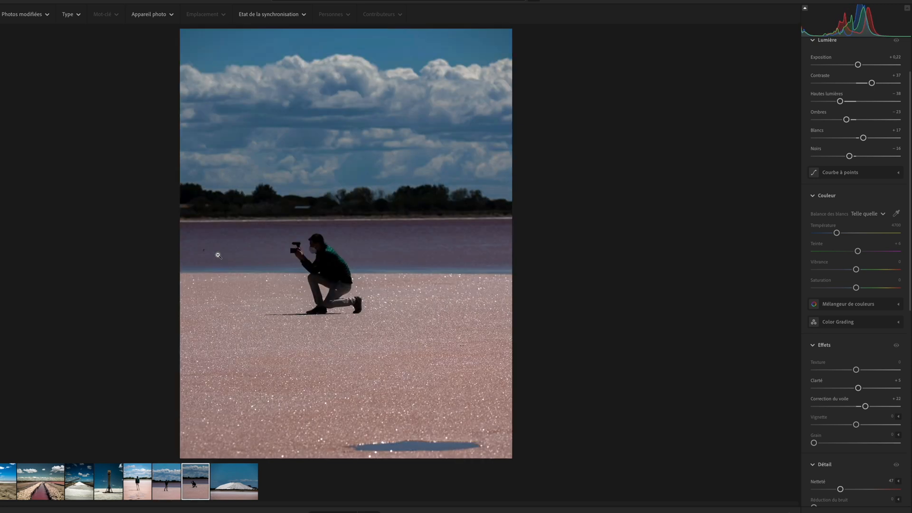
key(Right)
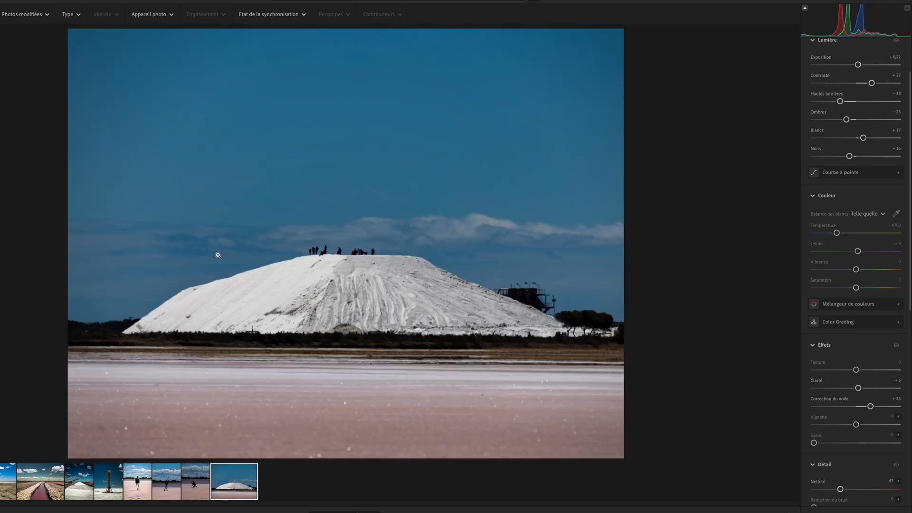